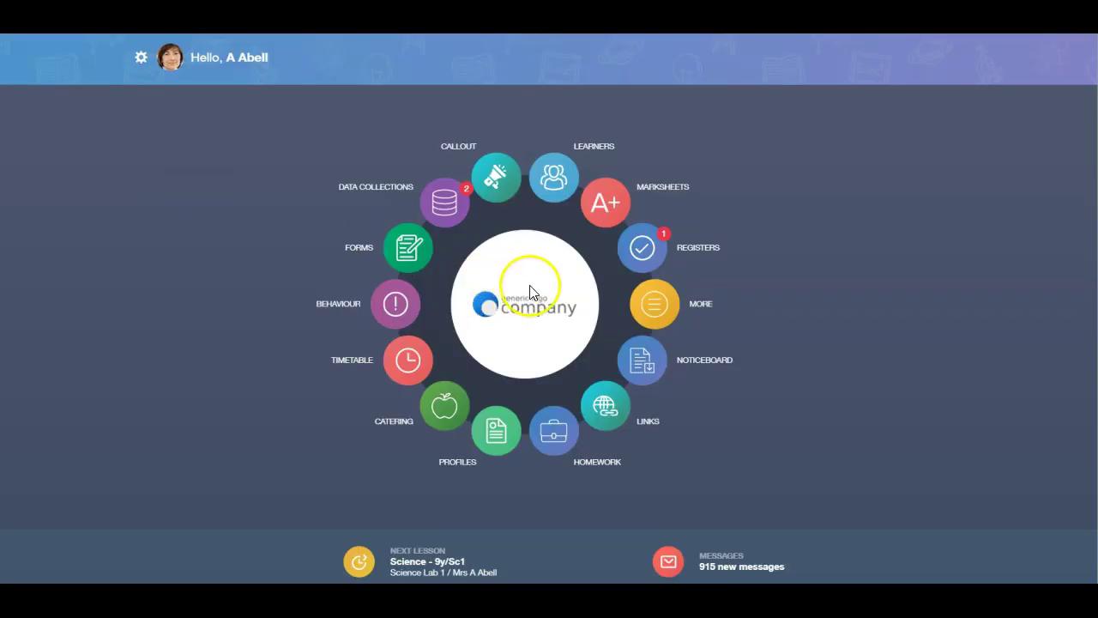
Step: Open the Registers list from the home dashboard wheel
{"action": "left_click", "coordinate": [635, 246]}
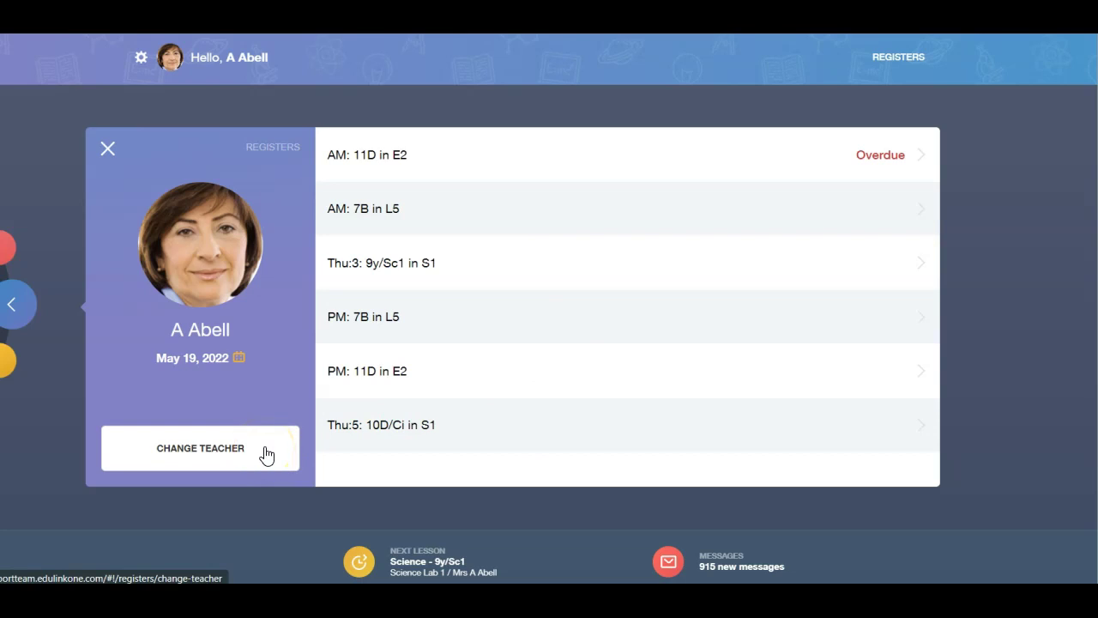
Step: Open the overdue 'AM: 11D in E2' register and scroll through its unmarked students
{"action": "left_click", "coordinate": [483, 160]}
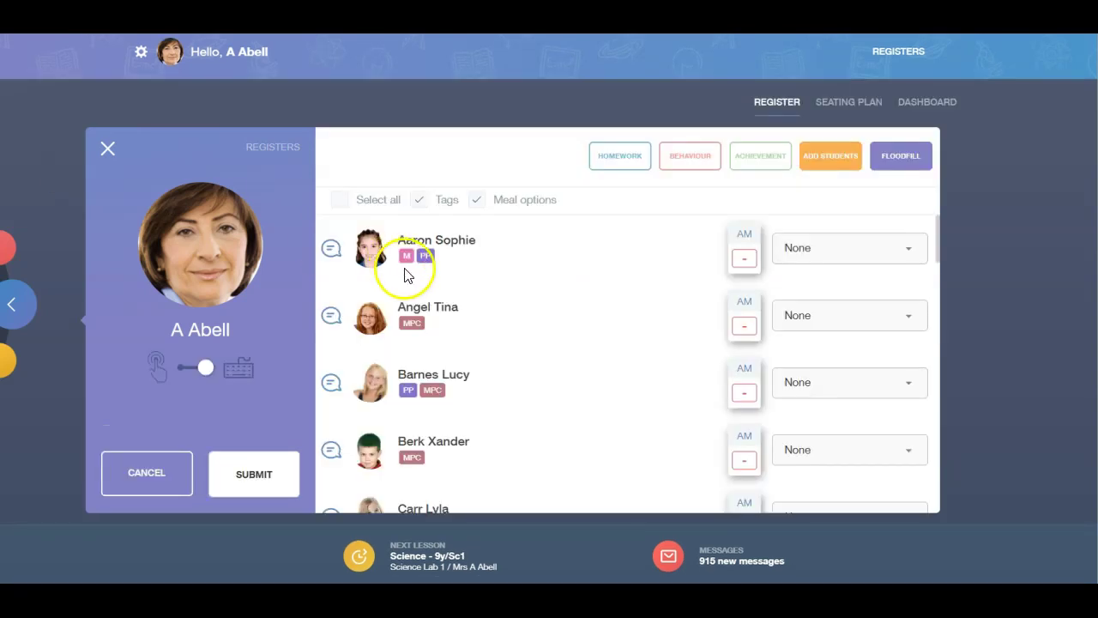
{"action": "scroll", "coordinate": [485, 294], "scroll_direction": "down", "scroll_amount": 3}
{"action": "scroll", "coordinate": [486, 295], "scroll_direction": "down", "scroll_amount": 6}
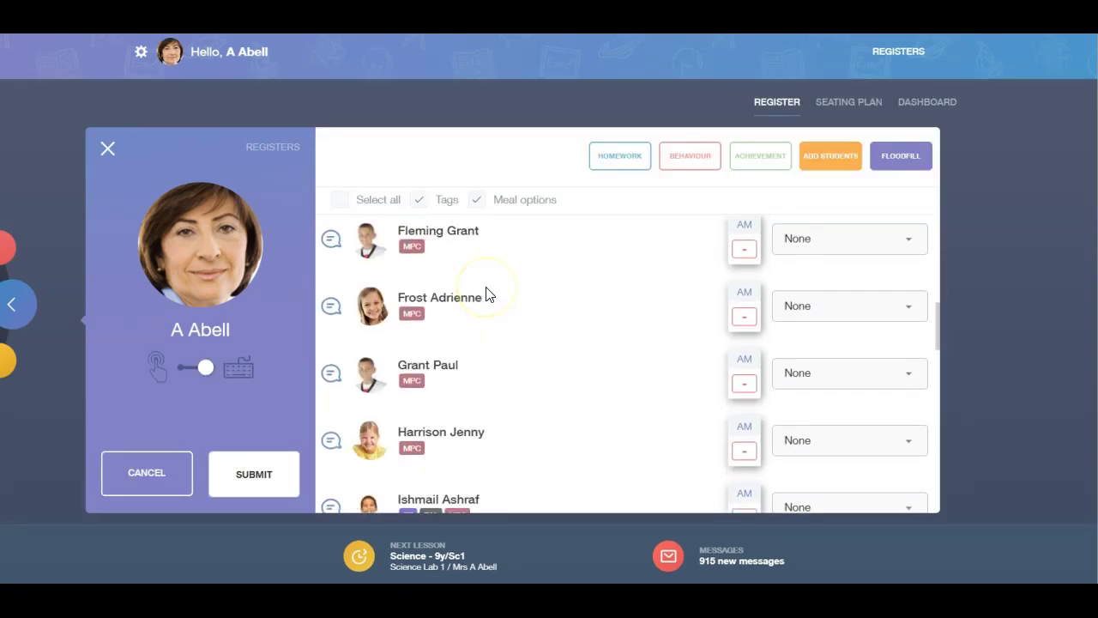
{"action": "scroll", "coordinate": [485, 294], "scroll_direction": "up", "scroll_amount": 7}
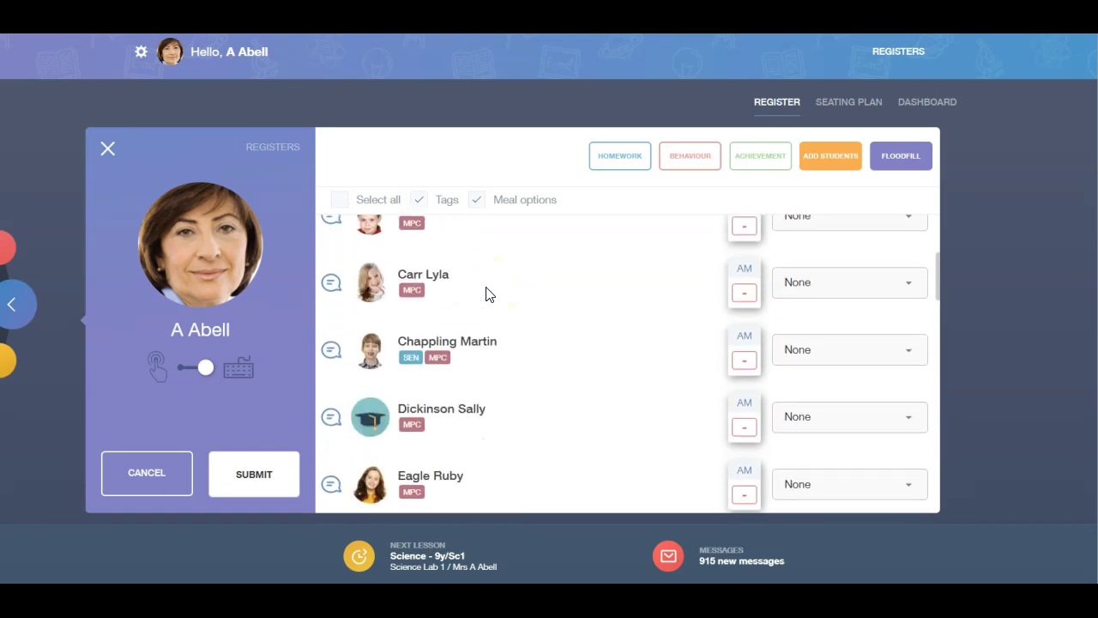
{"action": "scroll", "coordinate": [486, 294], "scroll_direction": "up", "scroll_amount": 1}
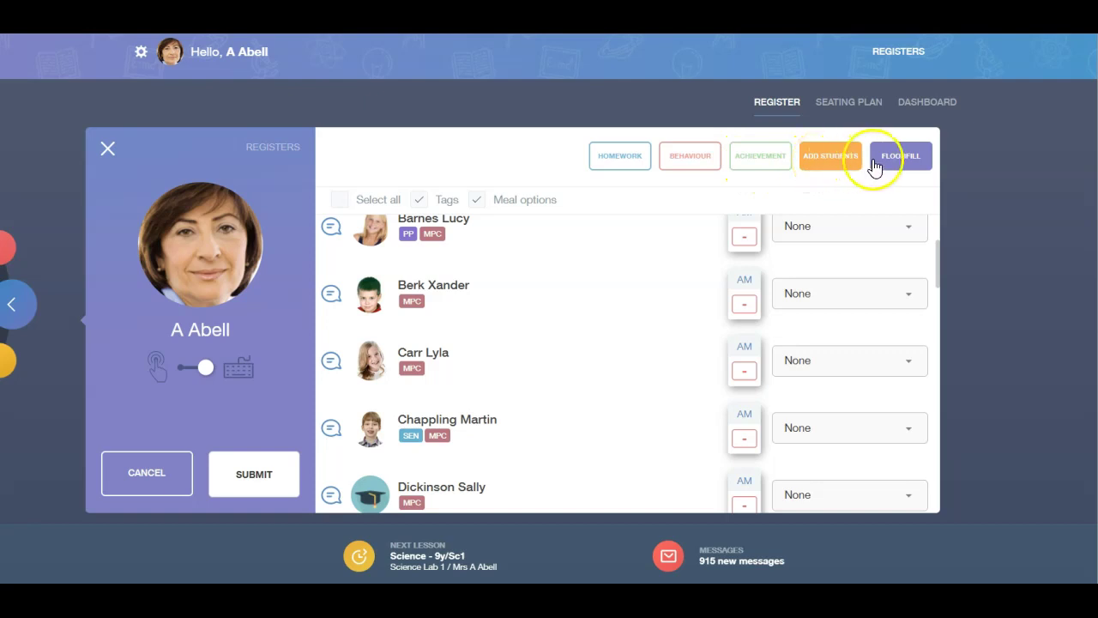
{"action": "left_click", "coordinate": [901, 156]}
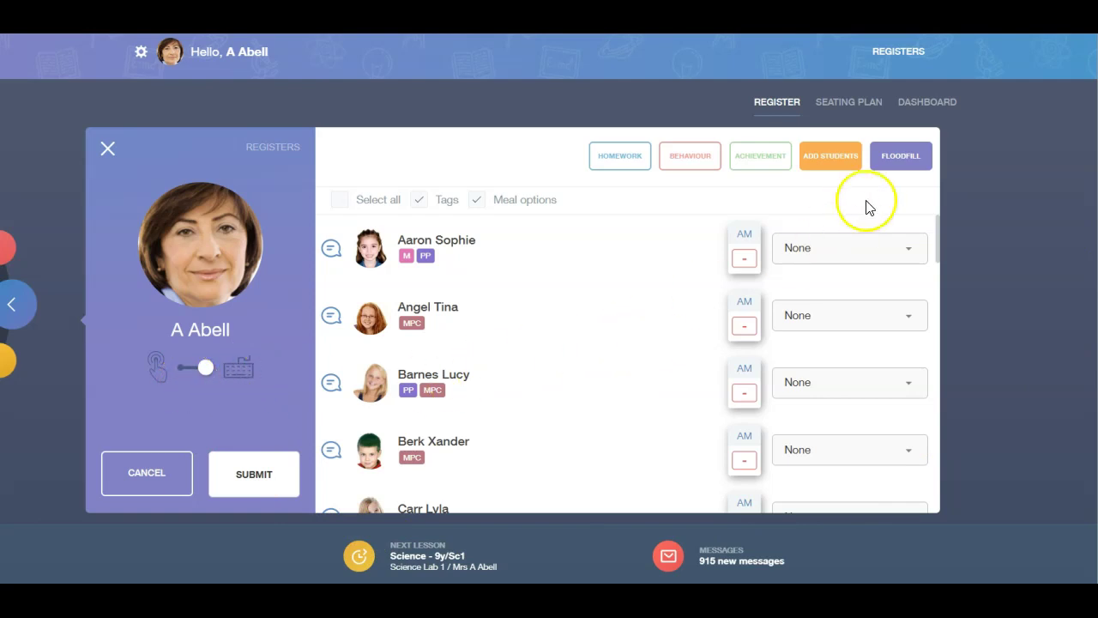
Step: Flood-fill every student's AM mark with 'V - Educational visit or trip'
{"action": "left_click", "coordinate": [911, 157]}
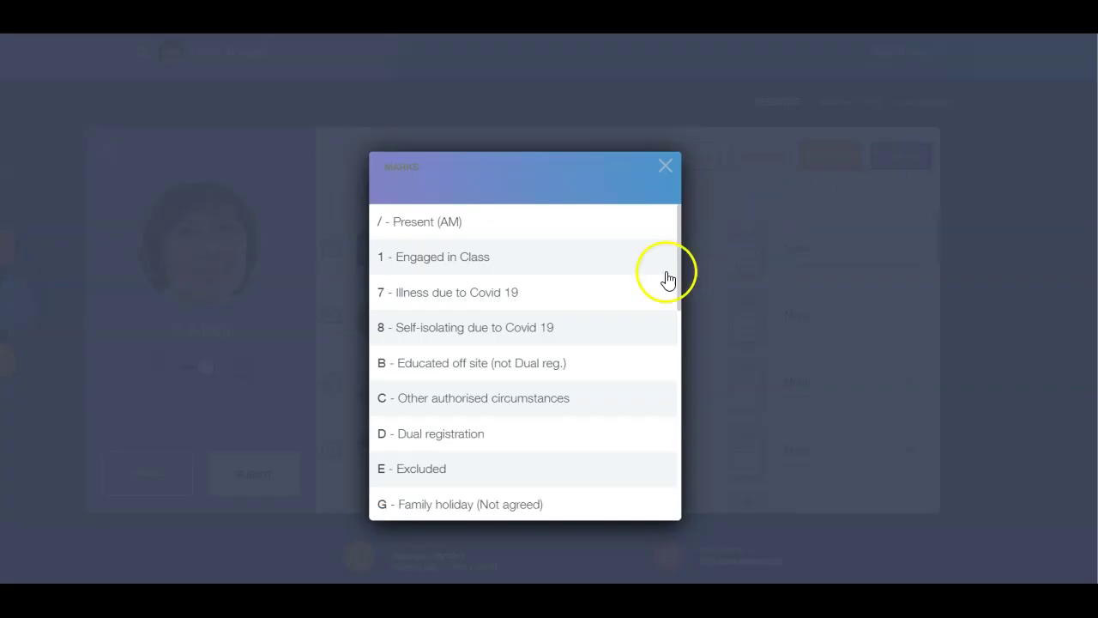
{"action": "scroll", "coordinate": [611, 336], "scroll_direction": "down", "scroll_amount": 1}
{"action": "scroll", "coordinate": [611, 336], "scroll_direction": "down", "scroll_amount": 5}
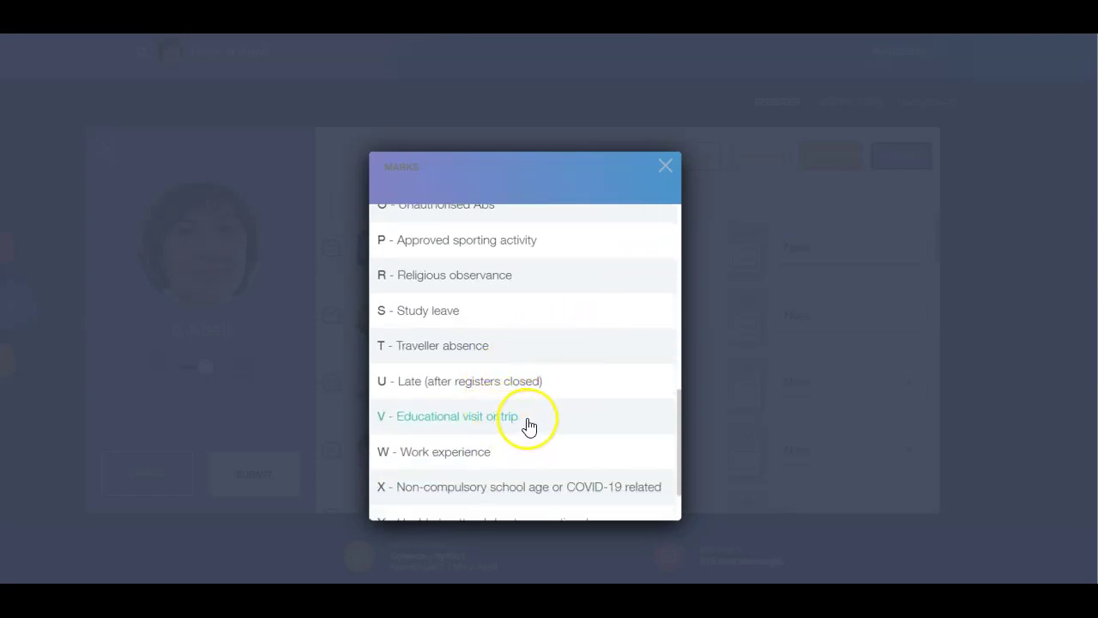
{"action": "left_click", "coordinate": [525, 426]}
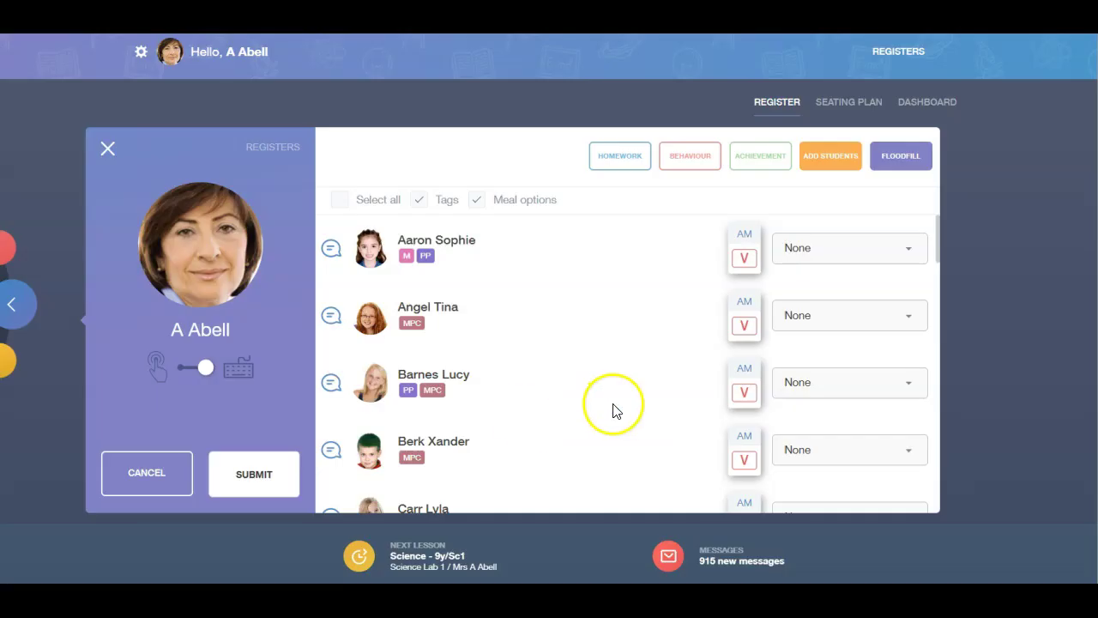
{"action": "scroll", "coordinate": [657, 388], "scroll_direction": "down", "scroll_amount": 5}
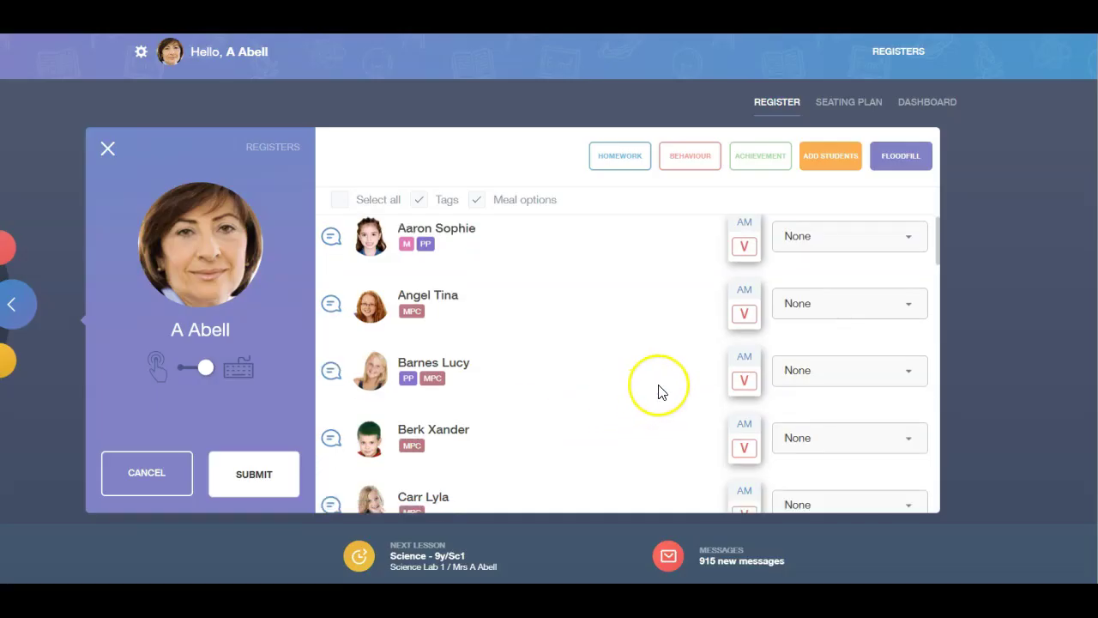
{"action": "scroll", "coordinate": [658, 391], "scroll_direction": "down", "scroll_amount": 8}
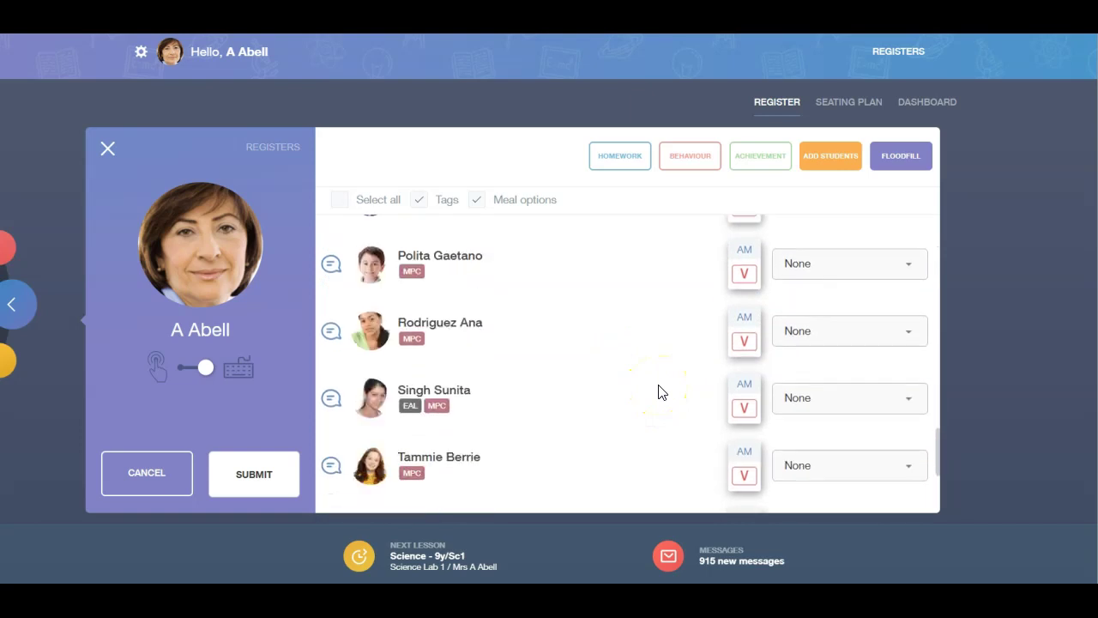
{"action": "scroll", "coordinate": [658, 391], "scroll_direction": "up", "scroll_amount": 12}
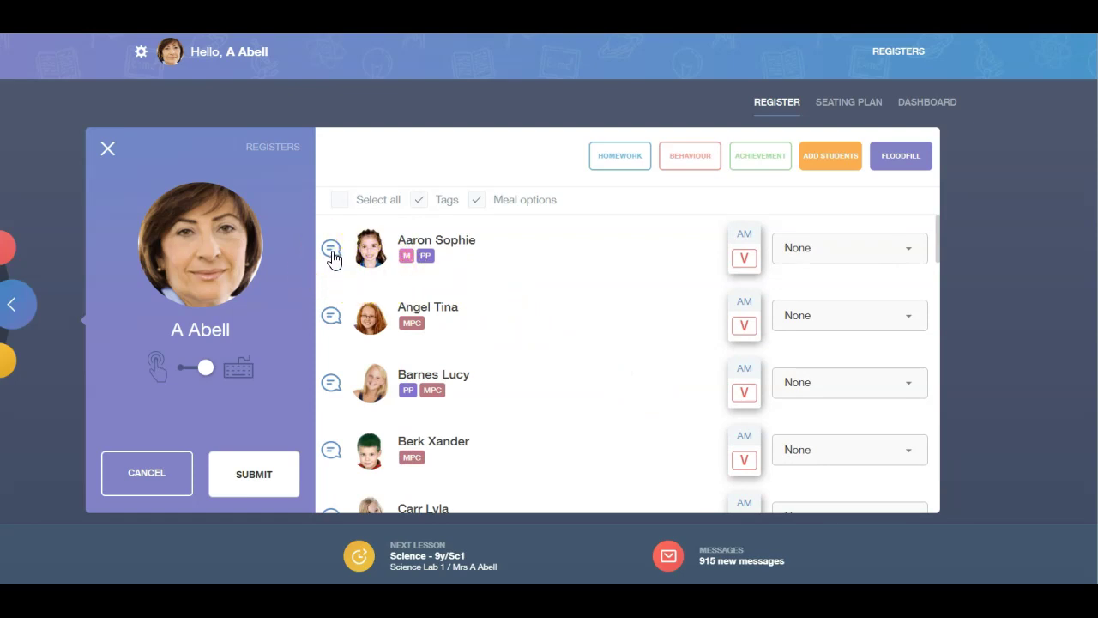
Step: Save a comment on the first student with 3 minutes late
{"action": "left_click", "coordinate": [332, 253]}
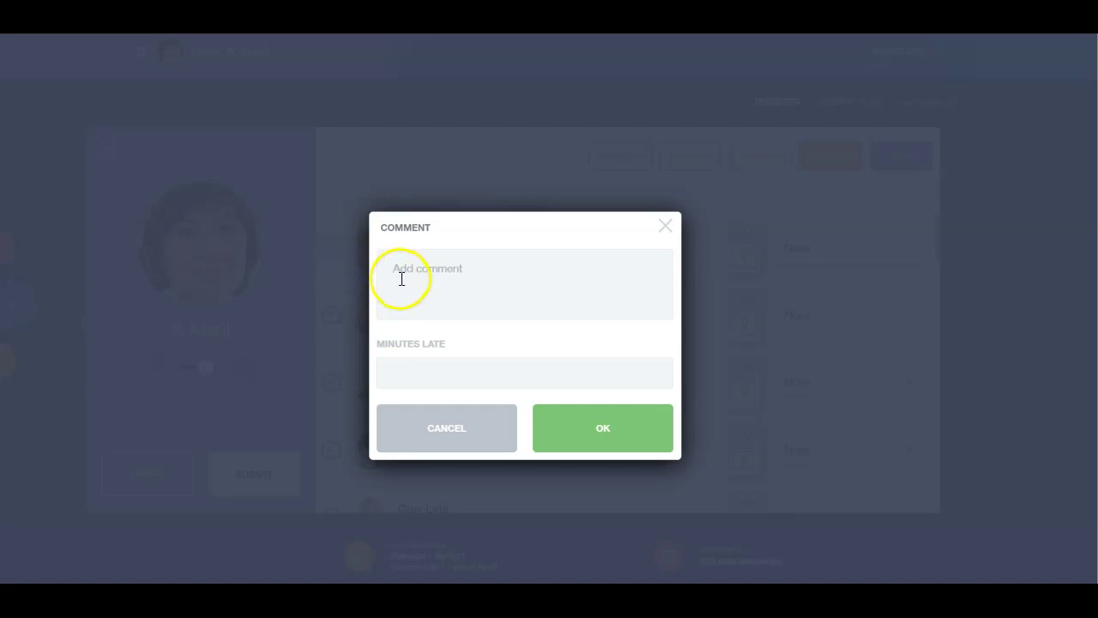
{"action": "left_click", "coordinate": [426, 382]}
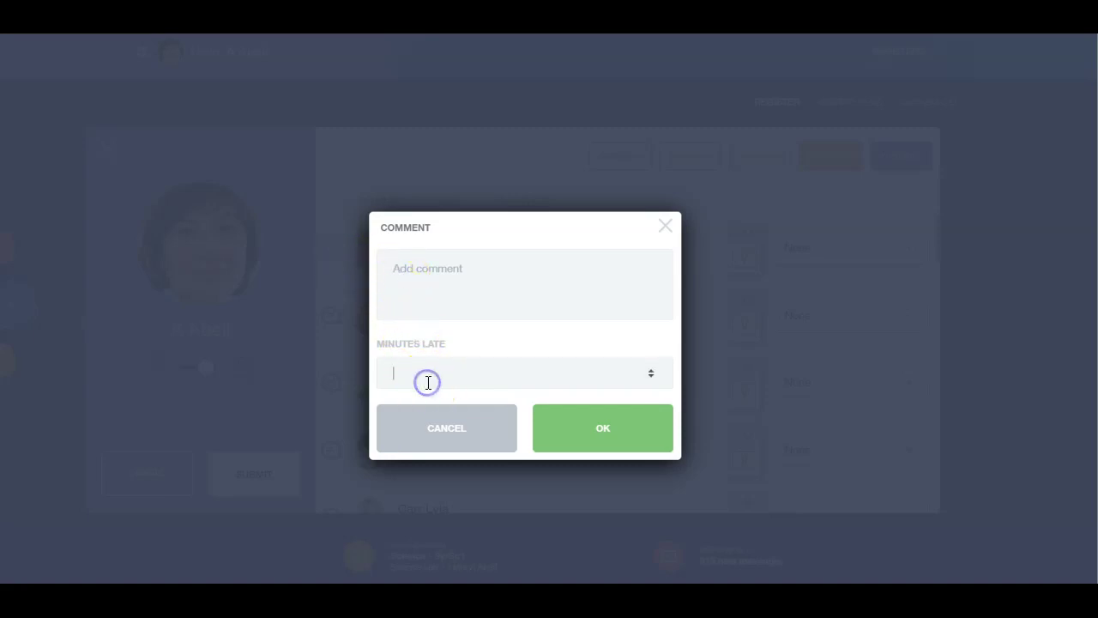
{"action": "type", "text": "3"}
{"action": "left_click", "coordinate": [589, 438]}
{"action": "left_click", "coordinate": [591, 438]}
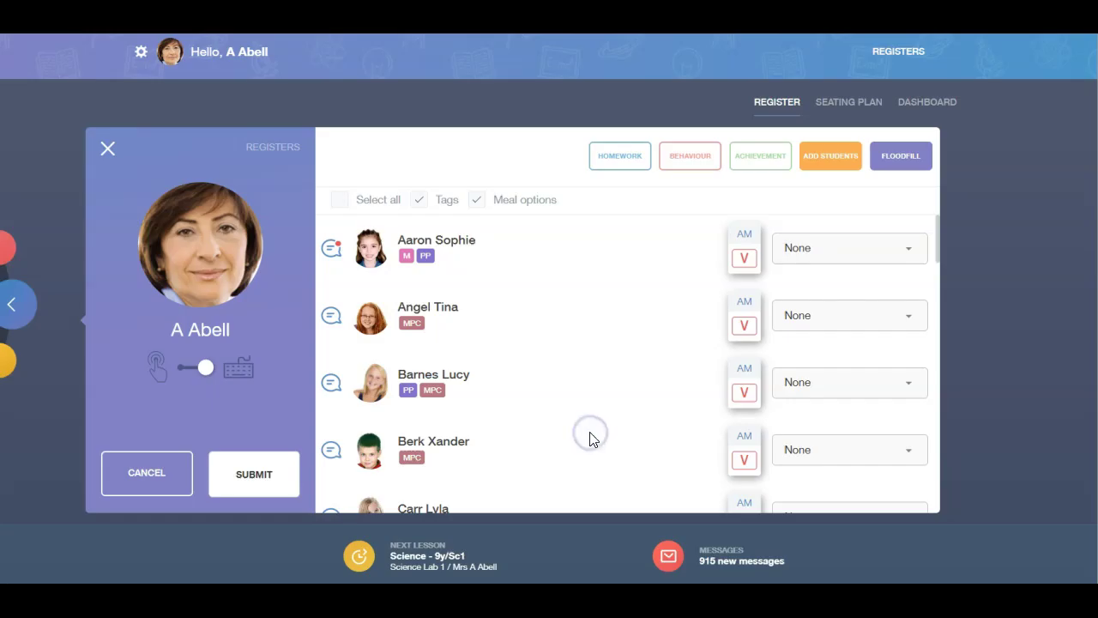
{"action": "left_click", "coordinate": [529, 395]}
{"action": "scroll", "coordinate": [460, 392], "scroll_direction": "down", "scroll_amount": 5}
{"action": "left_click", "coordinate": [460, 338]}
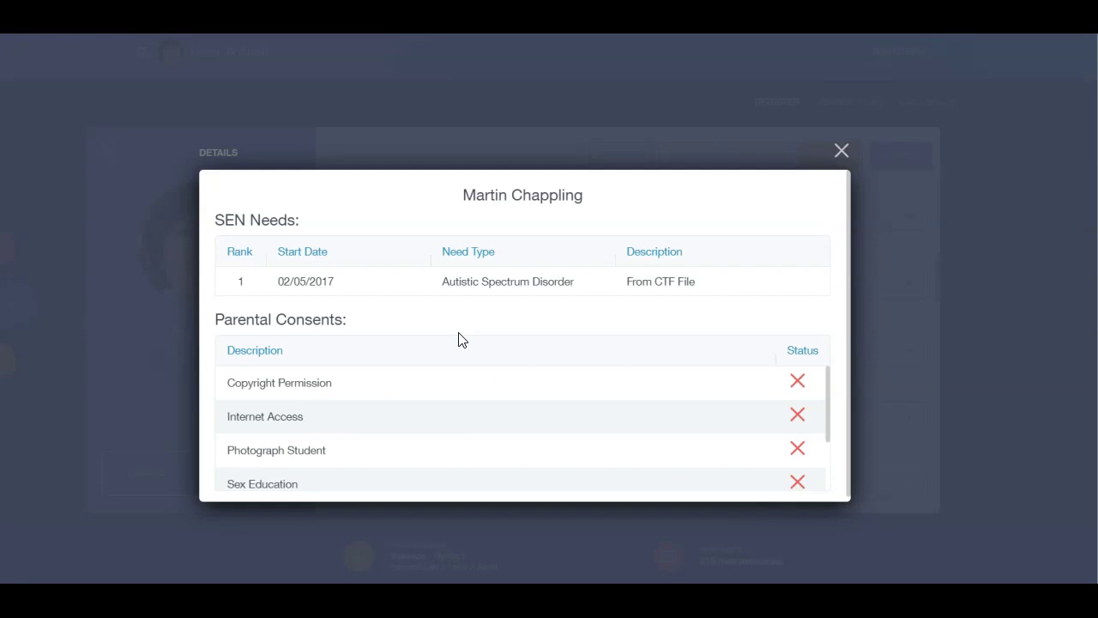
{"action": "scroll", "coordinate": [459, 400], "scroll_direction": "down", "scroll_amount": 2}
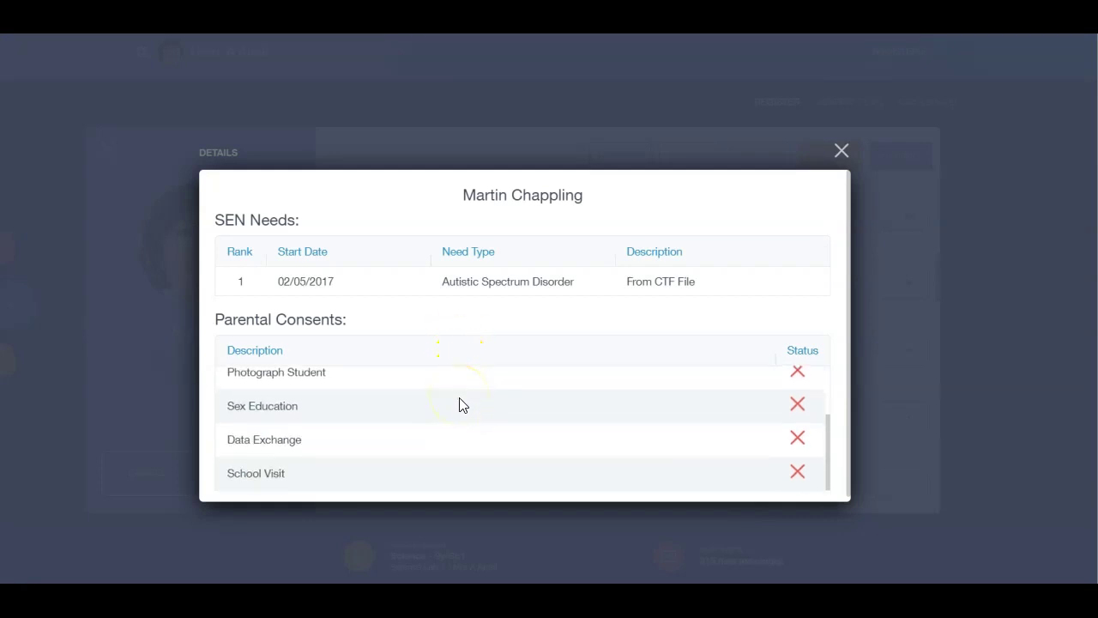
{"action": "scroll", "coordinate": [461, 405], "scroll_direction": "up", "scroll_amount": 2}
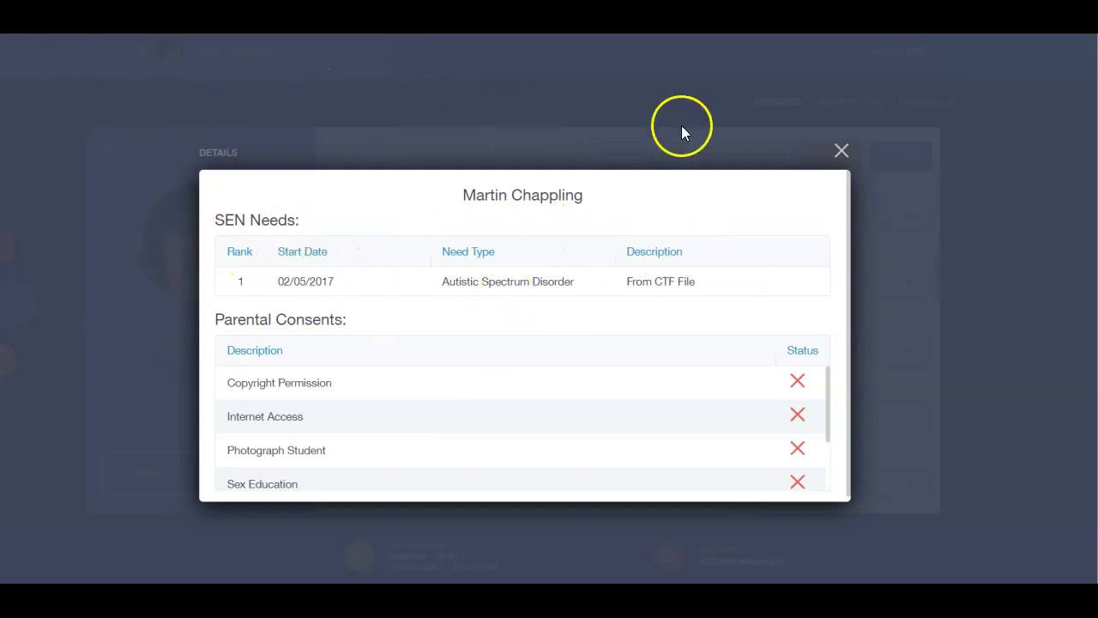
{"action": "left_click", "coordinate": [843, 151]}
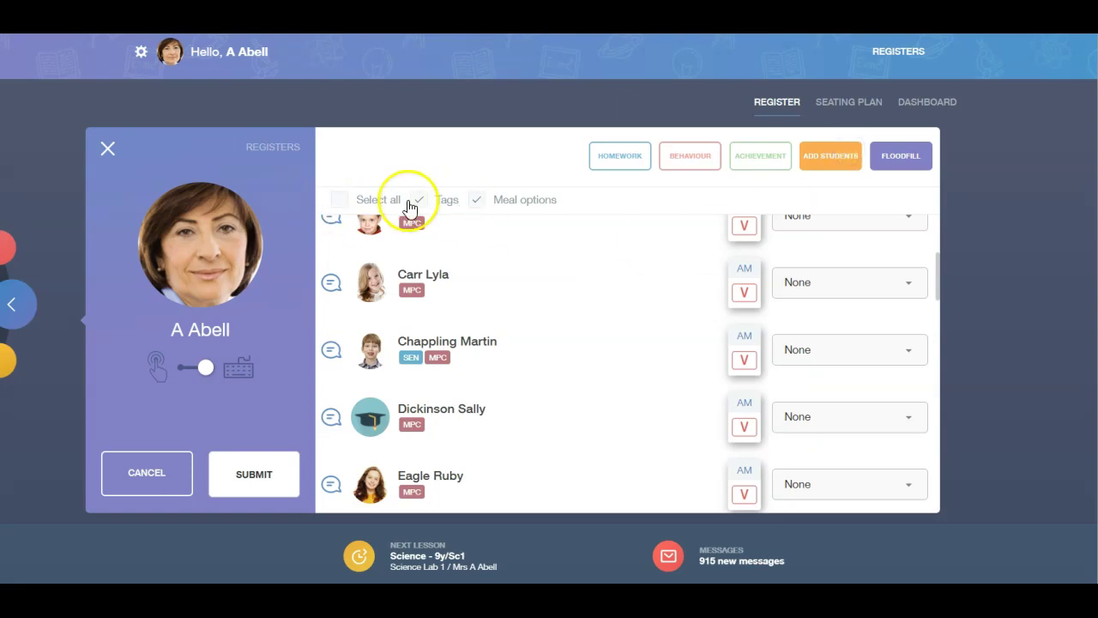
Step: Toggle the tag badges and meal choice columns off and back on
{"action": "scroll", "coordinate": [492, 312], "scroll_direction": "up", "scroll_amount": 3}
{"action": "left_click", "coordinate": [420, 200]}
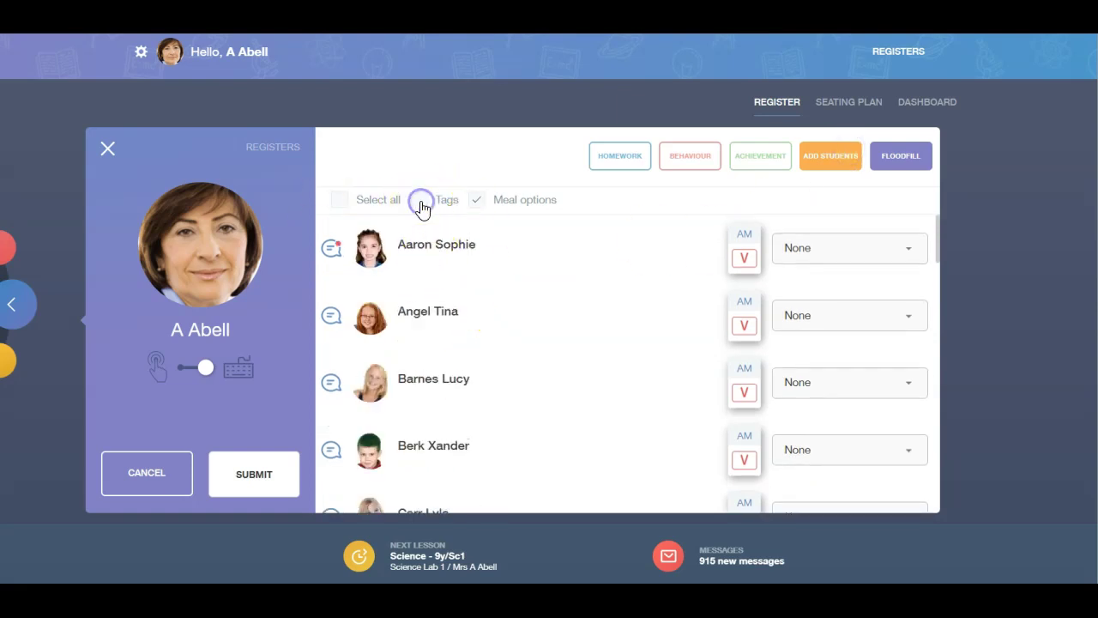
{"action": "left_click", "coordinate": [420, 199]}
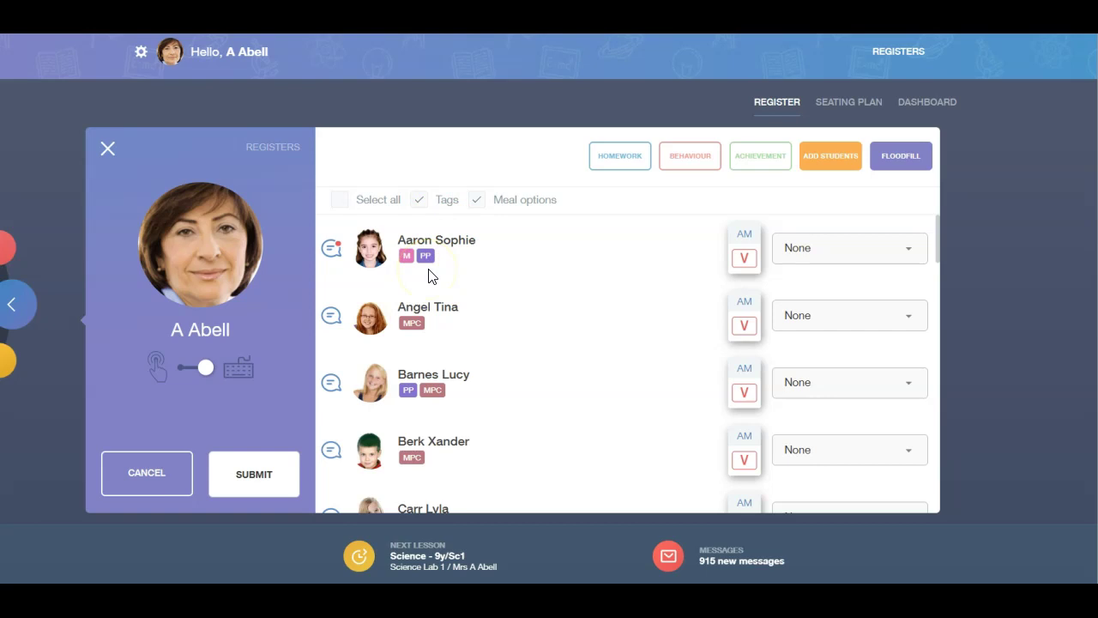
{"action": "left_click", "coordinate": [478, 206]}
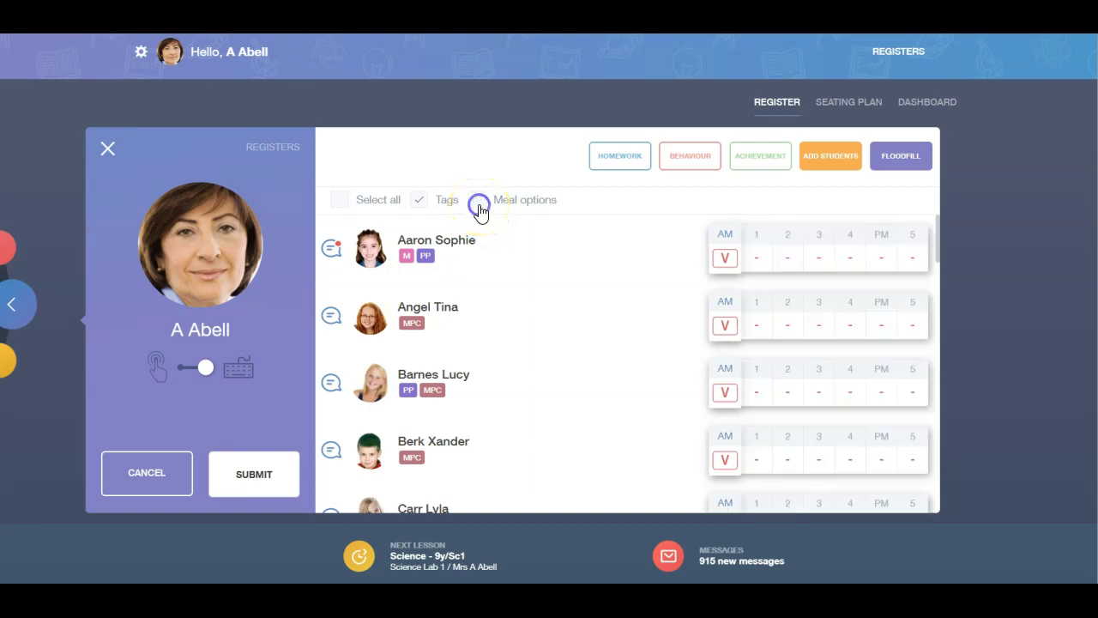
{"action": "left_click", "coordinate": [479, 207]}
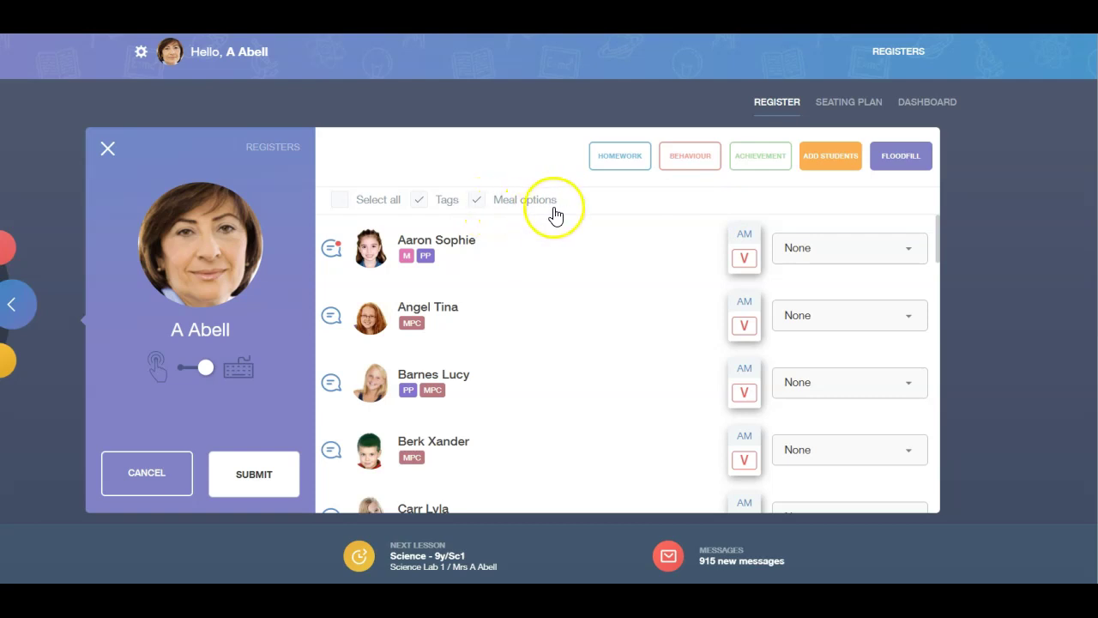
Step: Choose Cash Cafeteria for the first student's meal and Home for the second's
{"action": "left_click", "coordinate": [911, 250]}
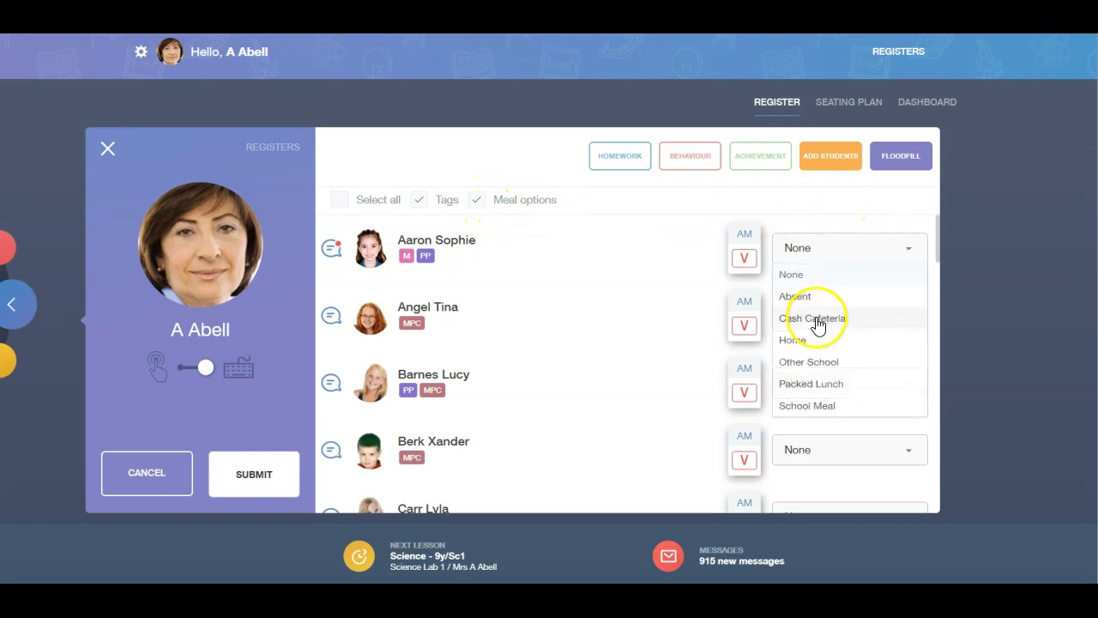
{"action": "left_click", "coordinate": [817, 319]}
{"action": "left_click", "coordinate": [817, 327]}
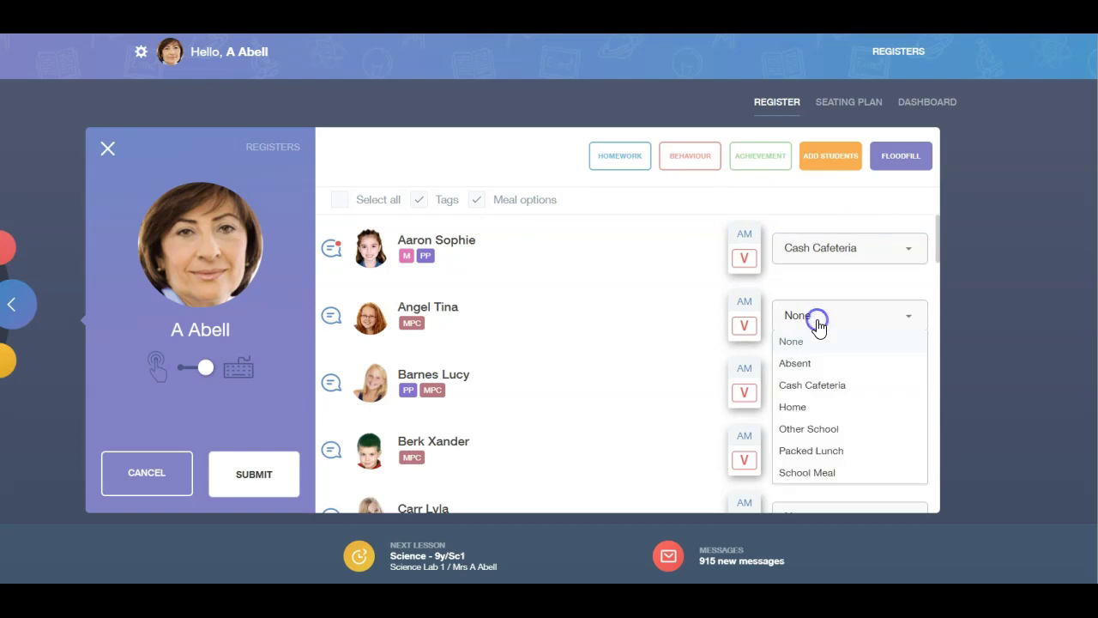
{"action": "left_click", "coordinate": [803, 403]}
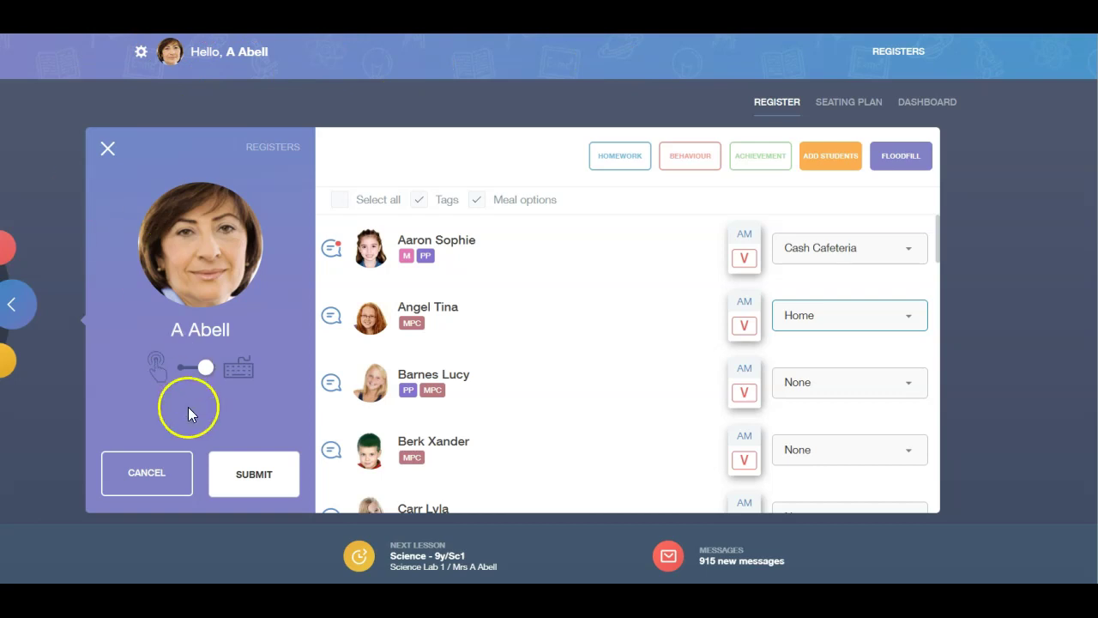
Step: Submit the register with 27 V marks, confirm, and dismiss the success notice
{"action": "left_click", "coordinate": [259, 477]}
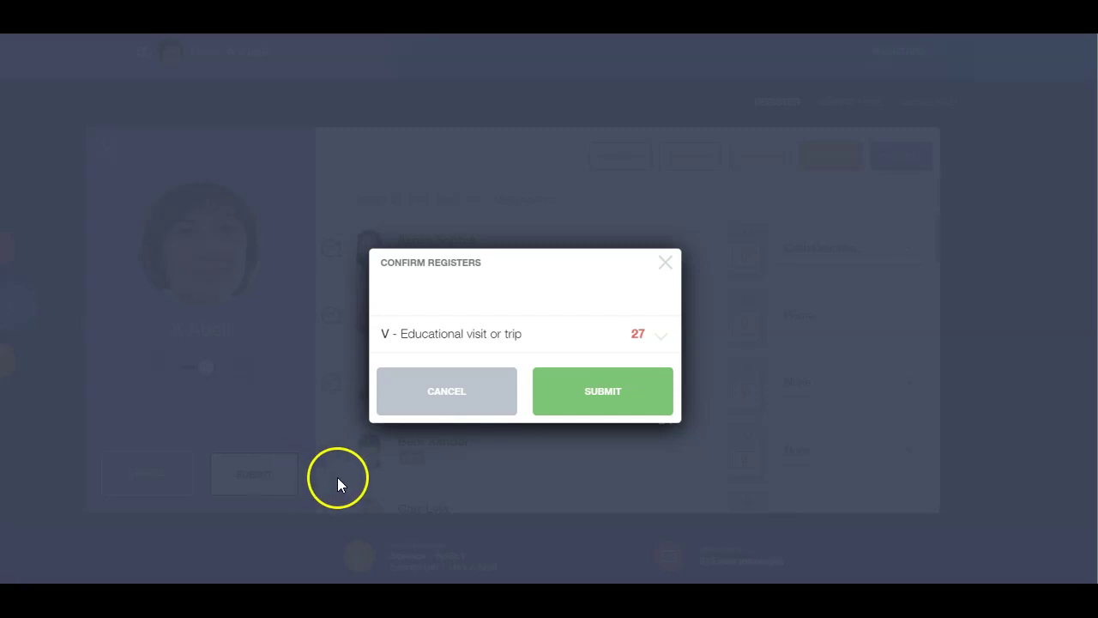
{"action": "left_click", "coordinate": [604, 418]}
{"action": "left_click", "coordinate": [491, 407]}
{"action": "left_click", "coordinate": [544, 409]}
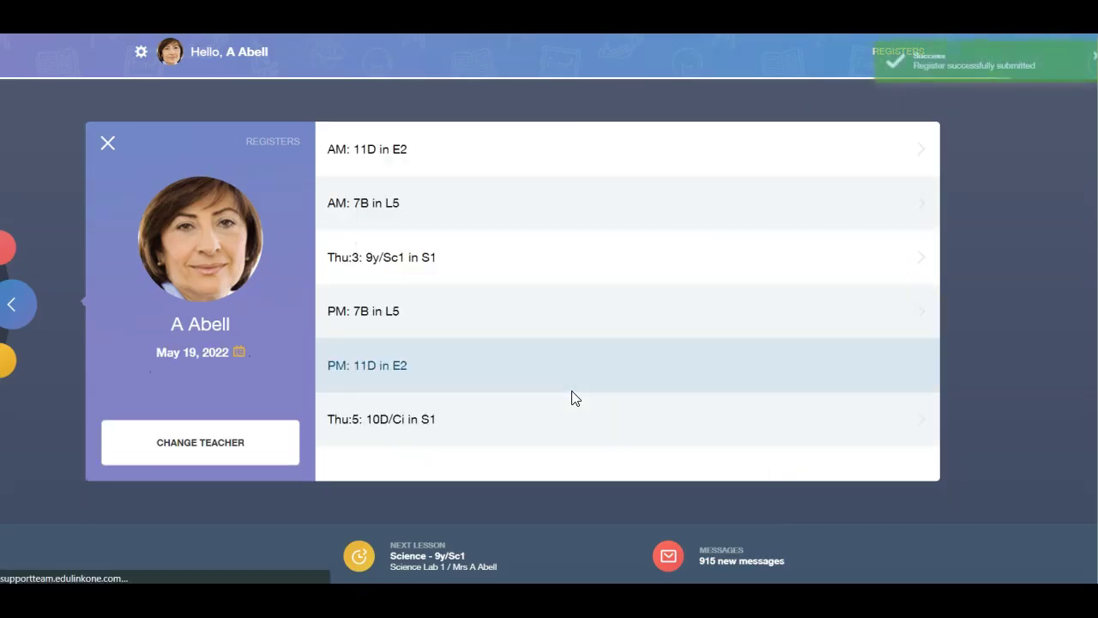
{"action": "left_click", "coordinate": [872, 59]}
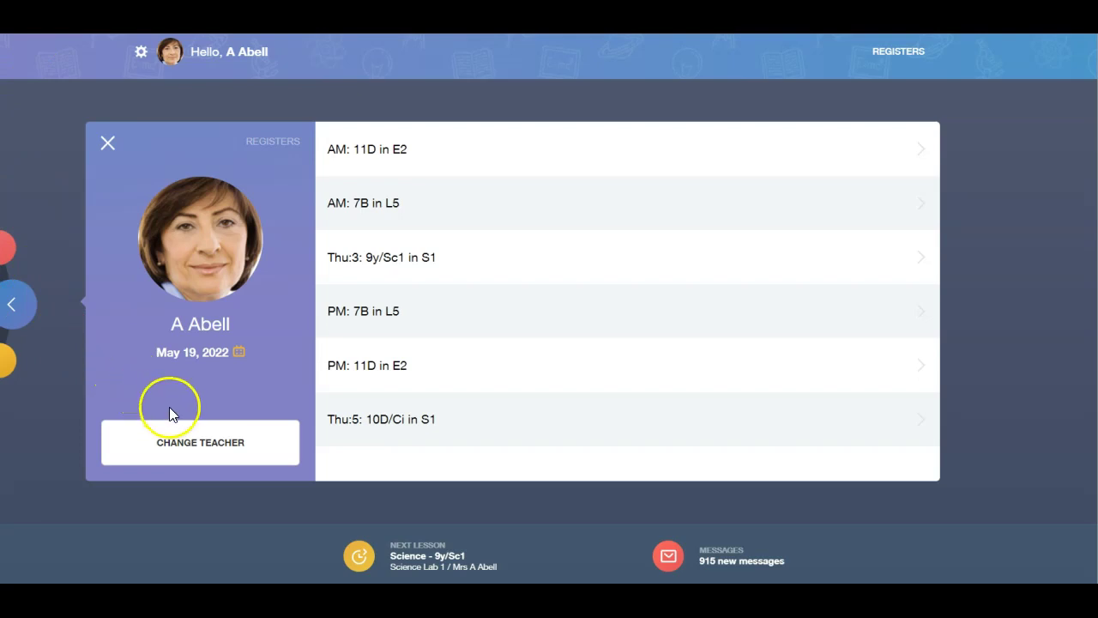
Step: Change teacher to the one teaching Thu:3 12A/Pd1 in B1
{"action": "left_click", "coordinate": [192, 441]}
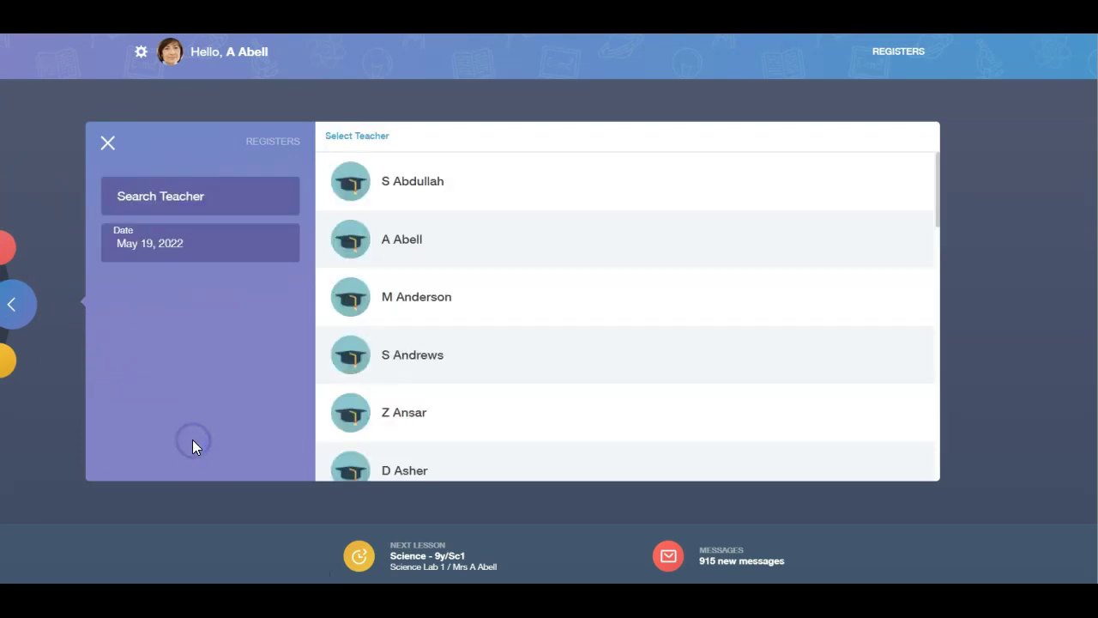
{"action": "scroll", "coordinate": [517, 314], "scroll_direction": "down", "scroll_amount": 3}
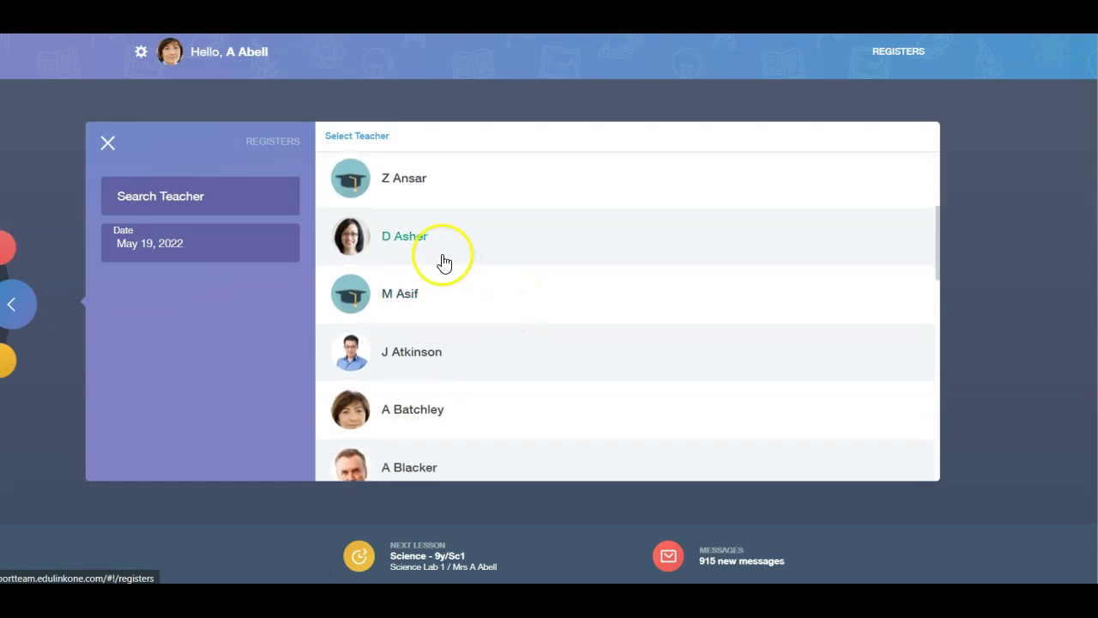
{"action": "scroll", "coordinate": [438, 321], "scroll_direction": "down", "scroll_amount": 1}
{"action": "scroll", "coordinate": [438, 321], "scroll_direction": "down", "scroll_amount": 5}
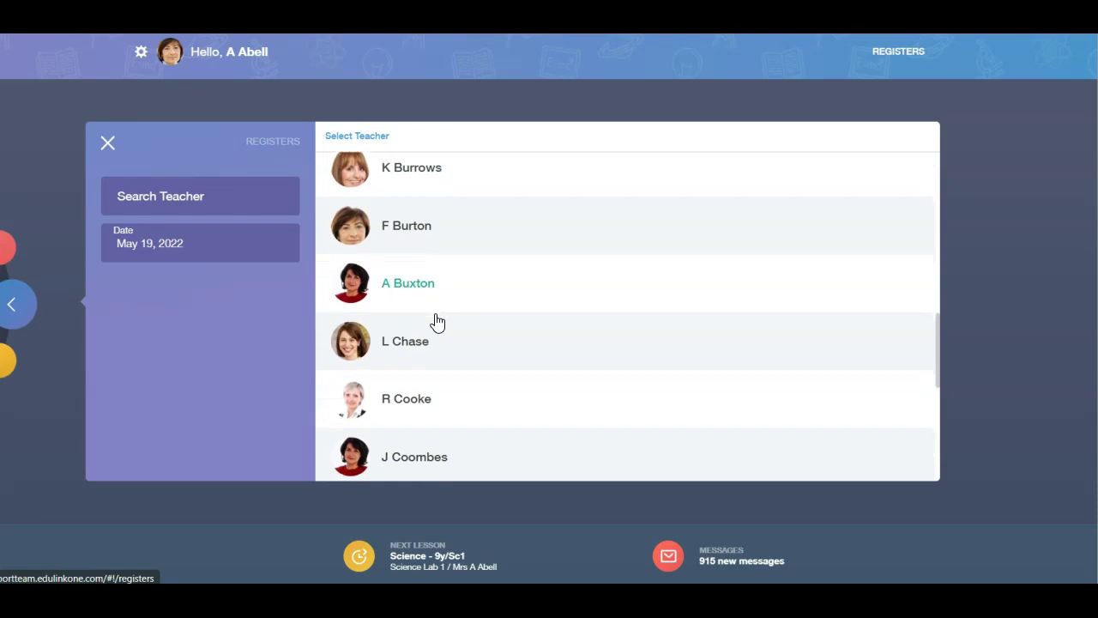
{"action": "scroll", "coordinate": [438, 321], "scroll_direction": "down", "scroll_amount": 3}
{"action": "scroll", "coordinate": [438, 321], "scroll_direction": "down", "scroll_amount": 5}
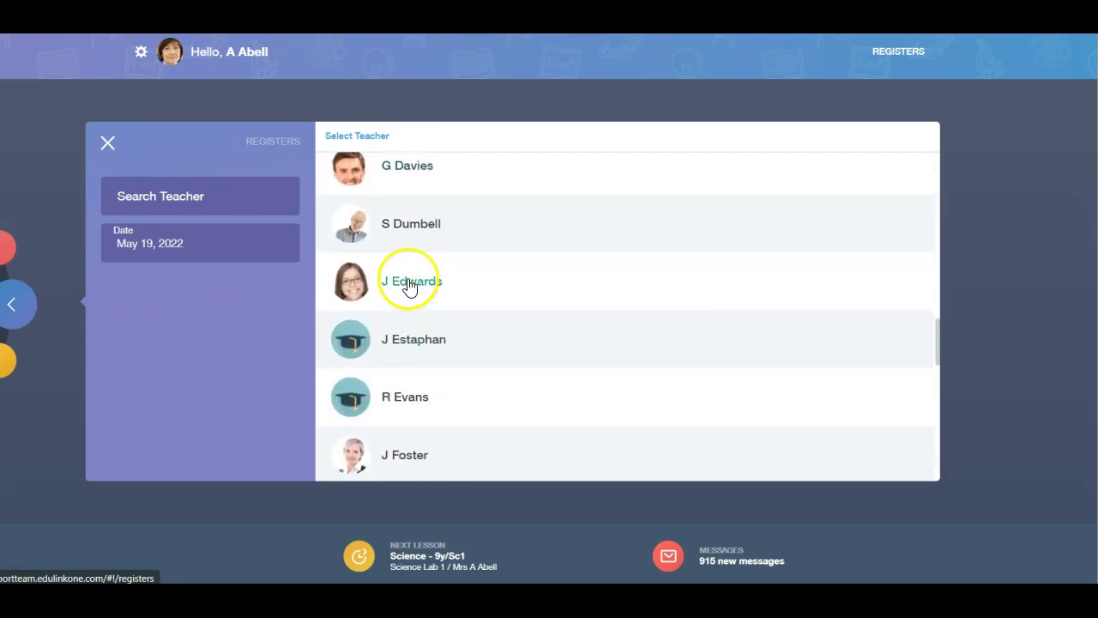
{"action": "left_click", "coordinate": [410, 286]}
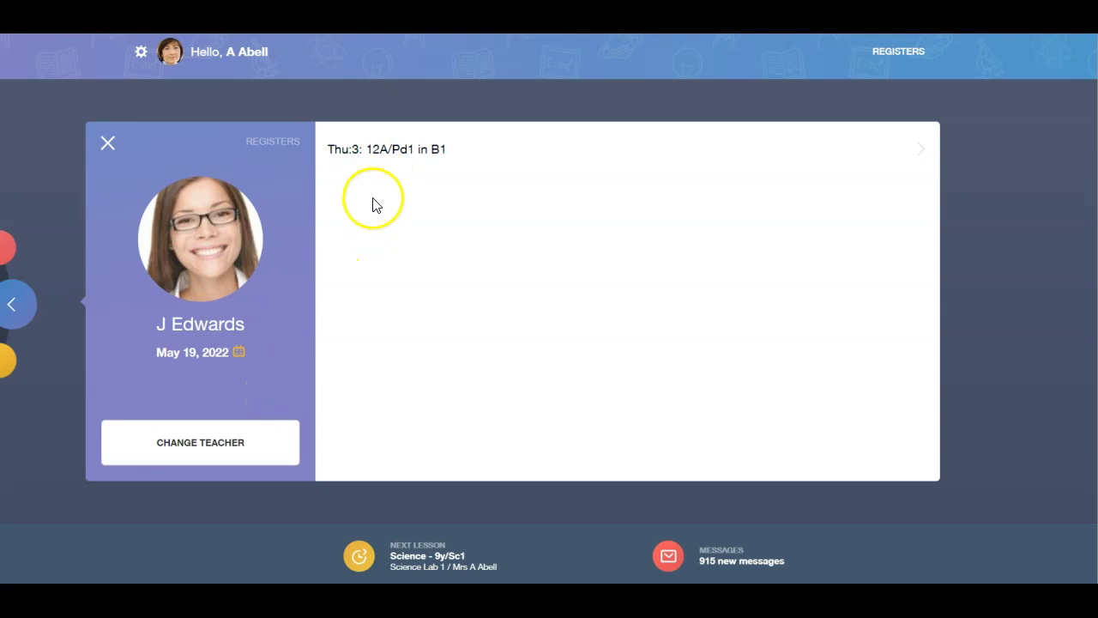
Step: View the 12A/Pd1 register, close it, and return to the original AM register
{"action": "left_click", "coordinate": [385, 148]}
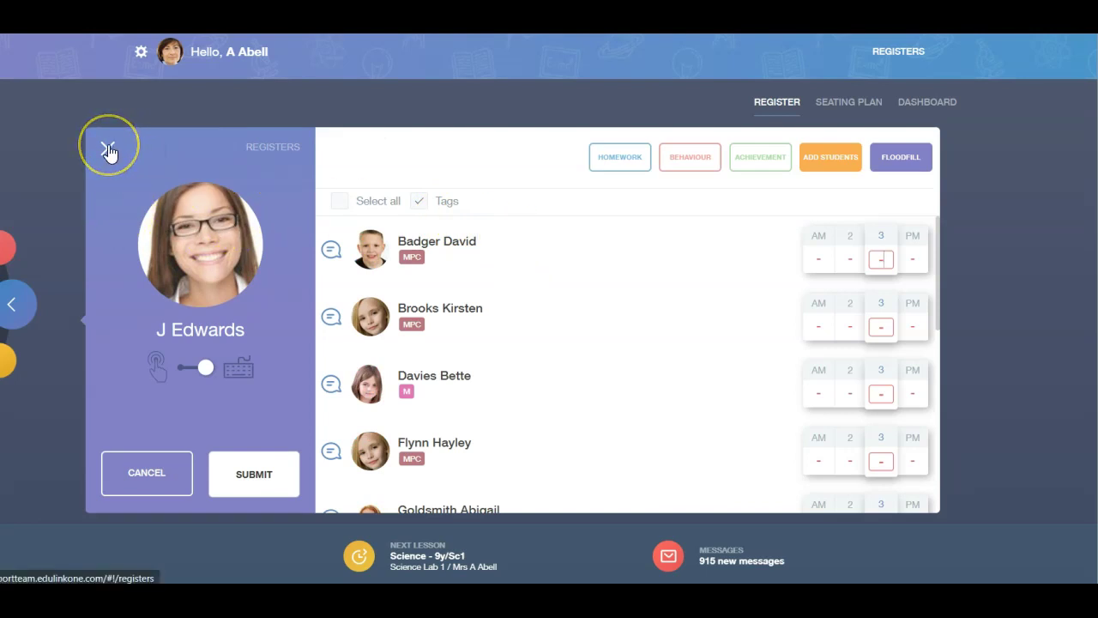
{"action": "left_click", "coordinate": [109, 152]}
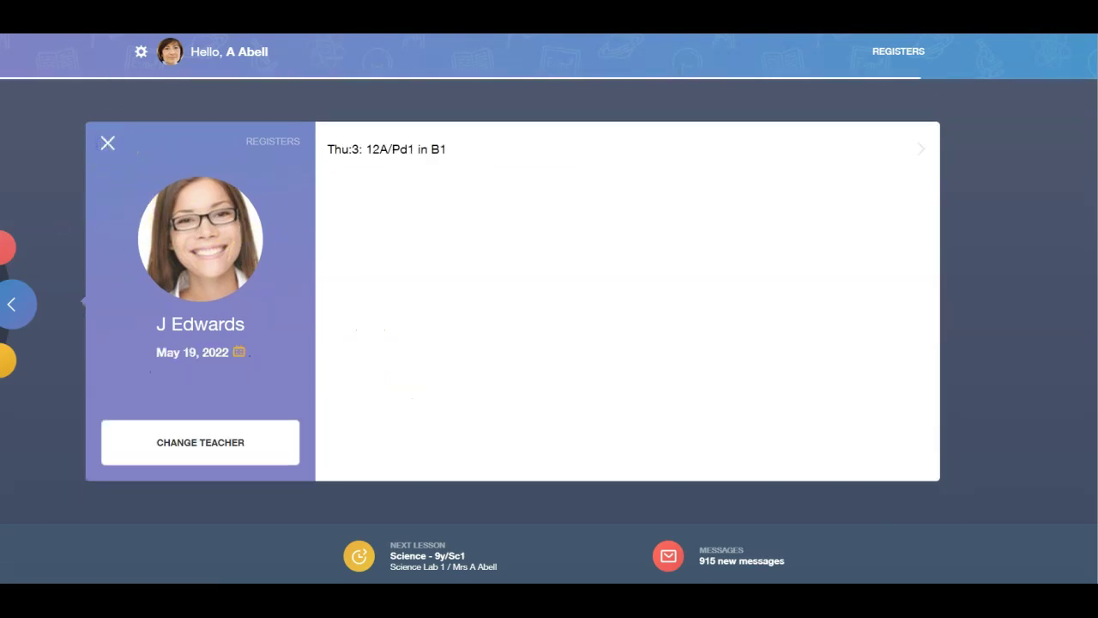
{"action": "left_click", "coordinate": [11, 307]}
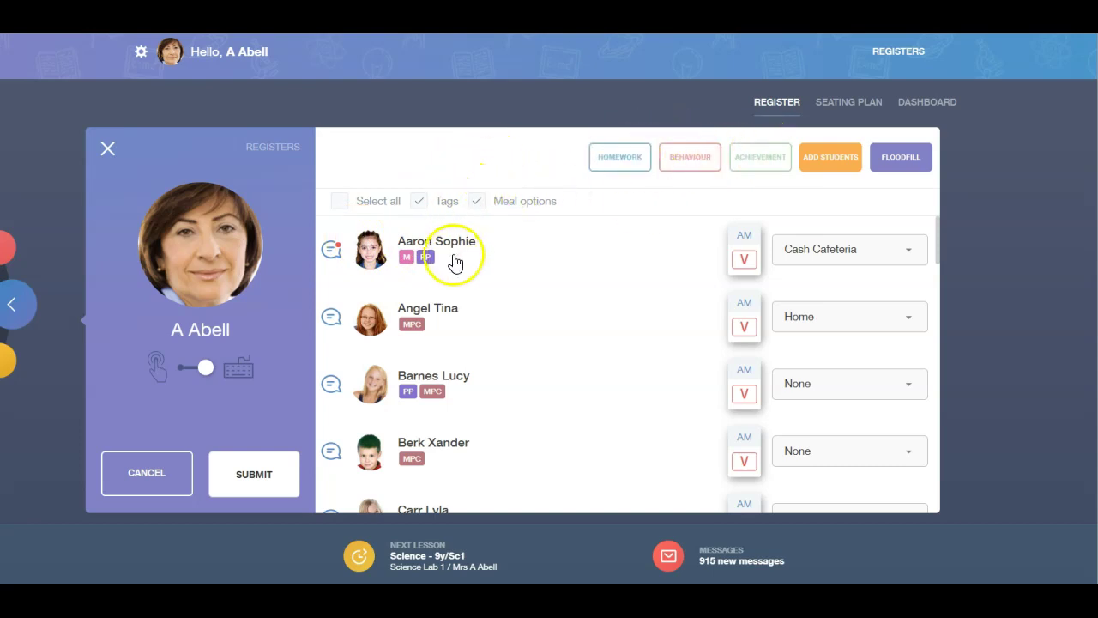
Step: Tick the first four students, then tick Select all for the whole register
{"action": "left_click", "coordinate": [374, 262]}
{"action": "left_click", "coordinate": [367, 327]}
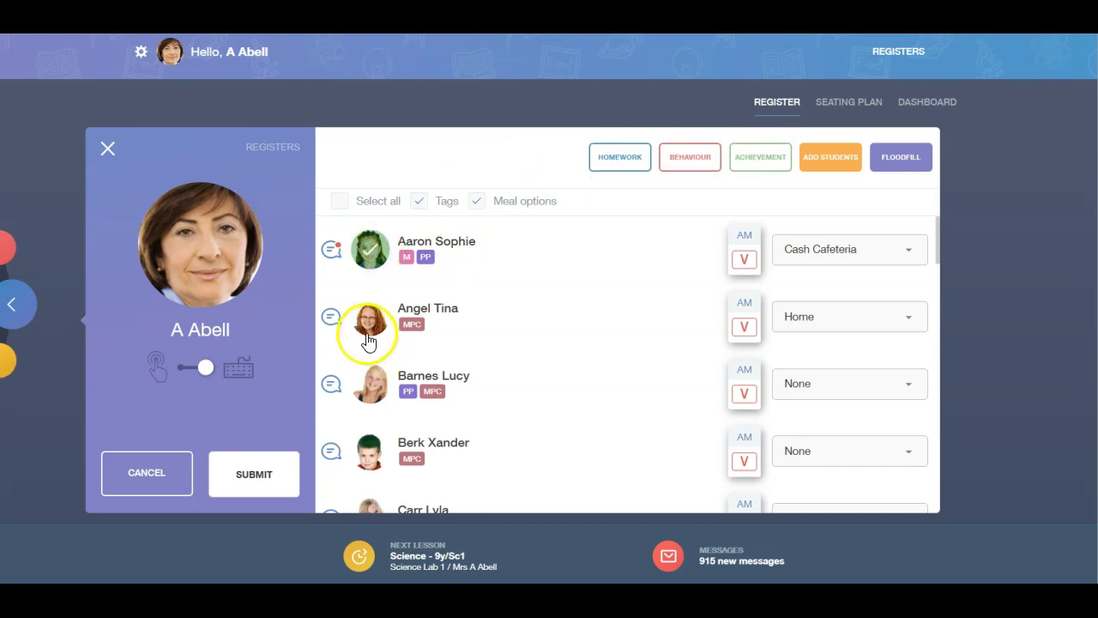
{"action": "left_click", "coordinate": [374, 384]}
{"action": "left_click", "coordinate": [370, 455]}
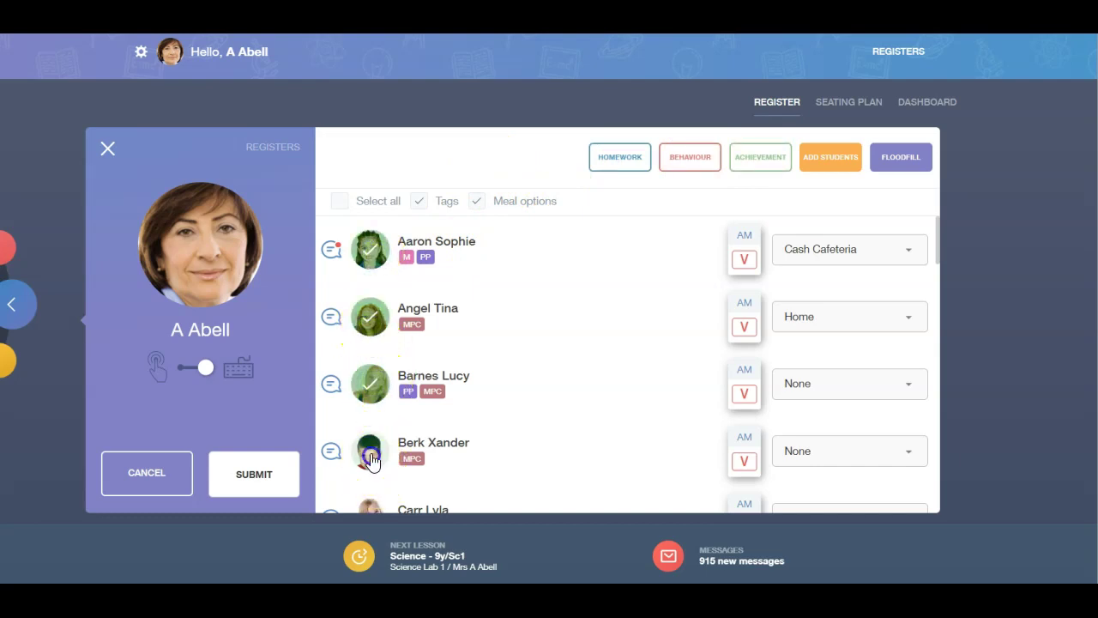
{"action": "left_click", "coordinate": [339, 204]}
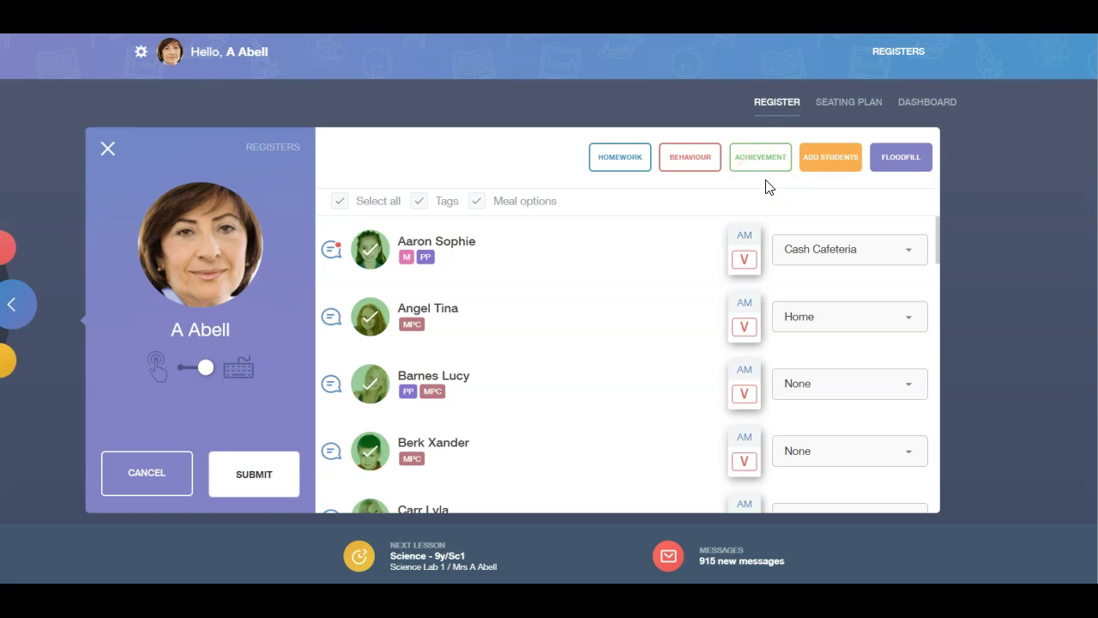
Step: Add the Year 8A student from the Learners grid and scroll to see them listed last
{"action": "left_click", "coordinate": [827, 167]}
{"action": "left_click", "coordinate": [827, 166]}
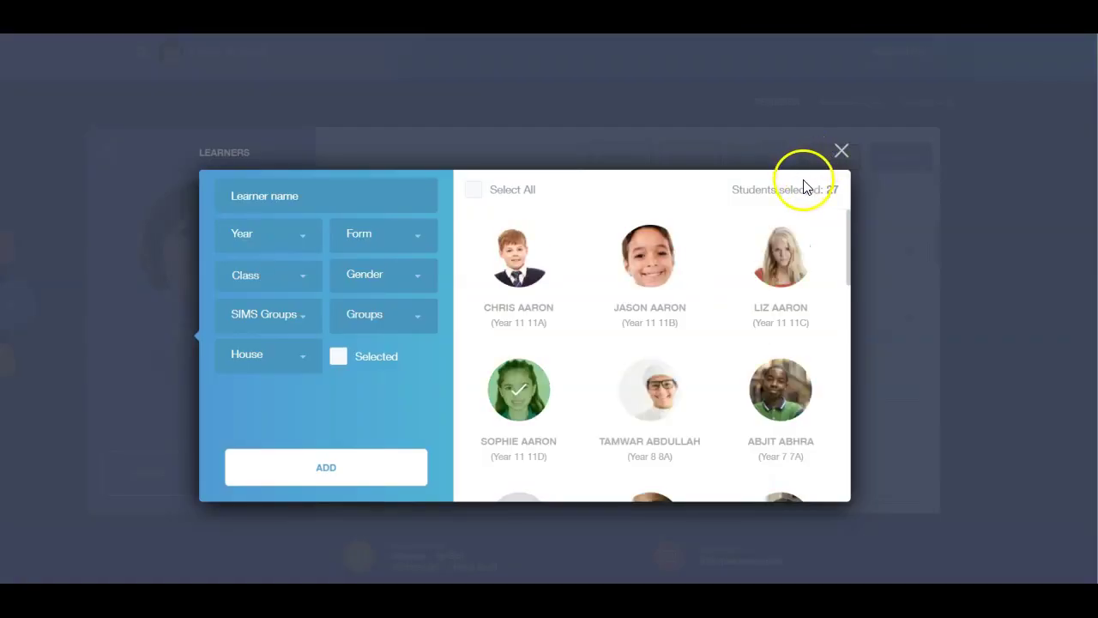
{"action": "left_click", "coordinate": [660, 403]}
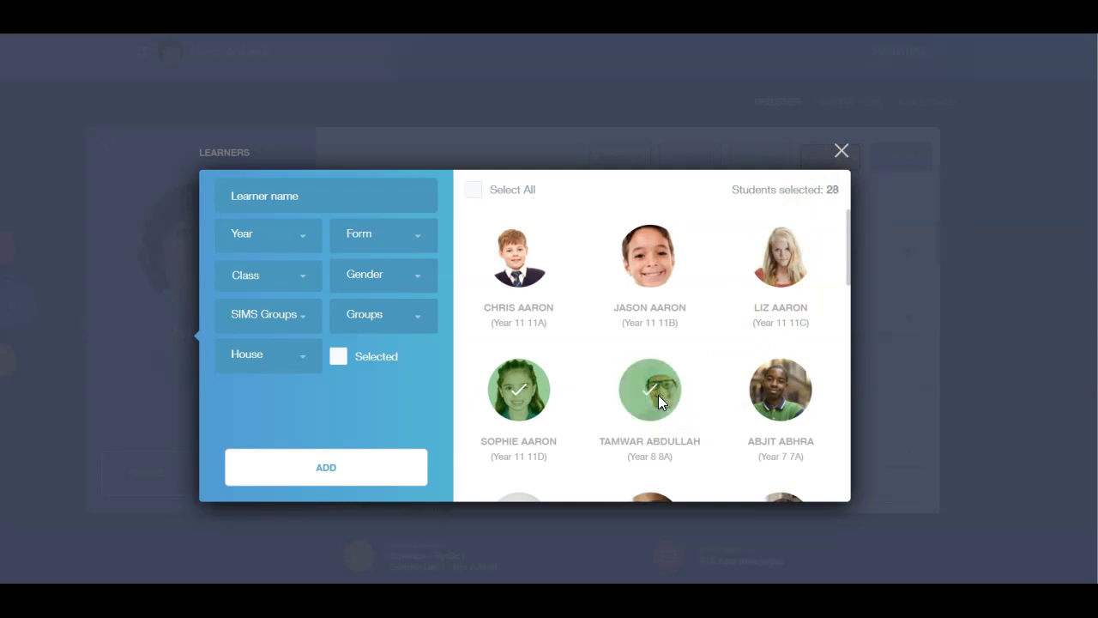
{"action": "left_click", "coordinate": [314, 461]}
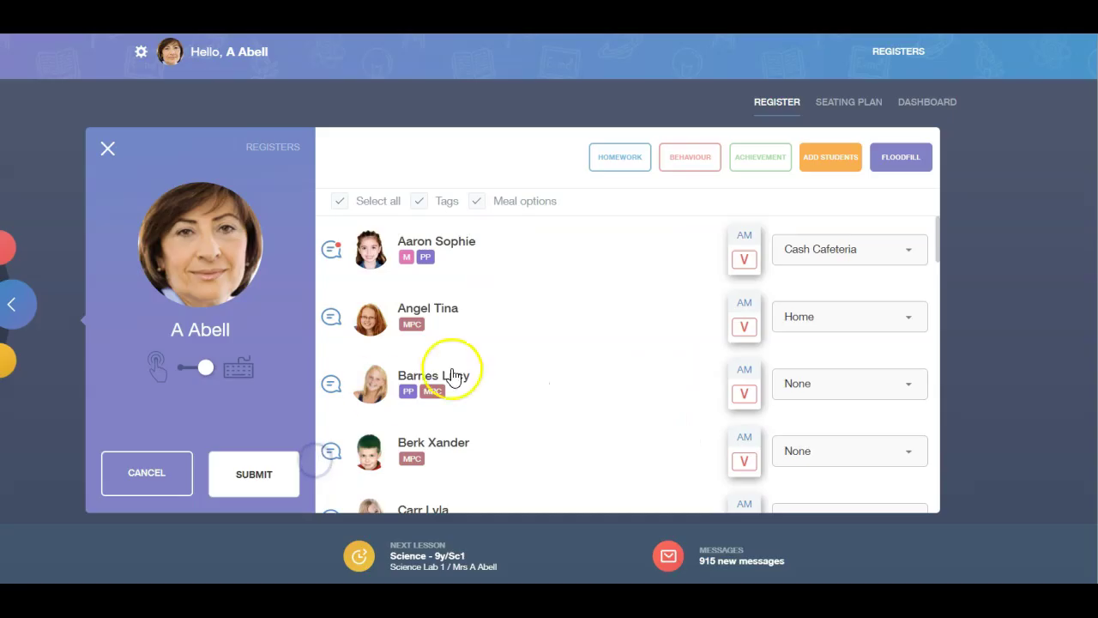
{"action": "scroll", "coordinate": [515, 361], "scroll_direction": "down", "scroll_amount": 8}
{"action": "scroll", "coordinate": [540, 356], "scroll_direction": "down", "scroll_amount": 10}
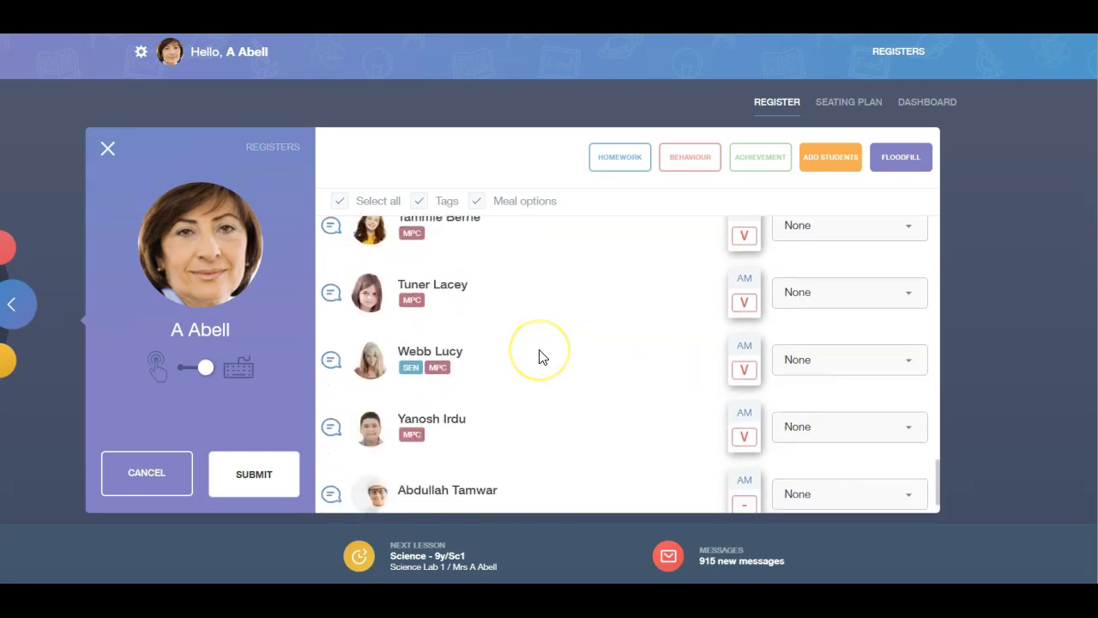